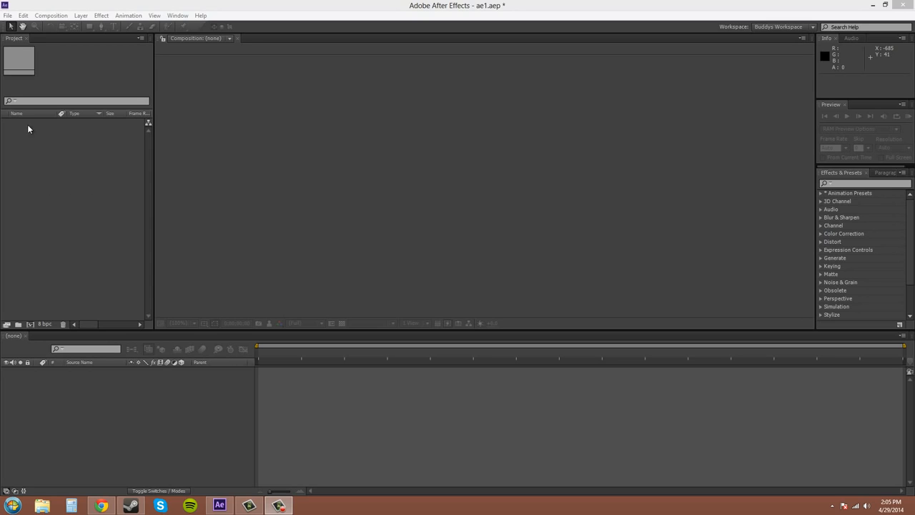
# Import the Jackass - S01E08 Santa Colonic MPEG video from the Videos folder as footage
pyautogui.doubleClick(71, 172)
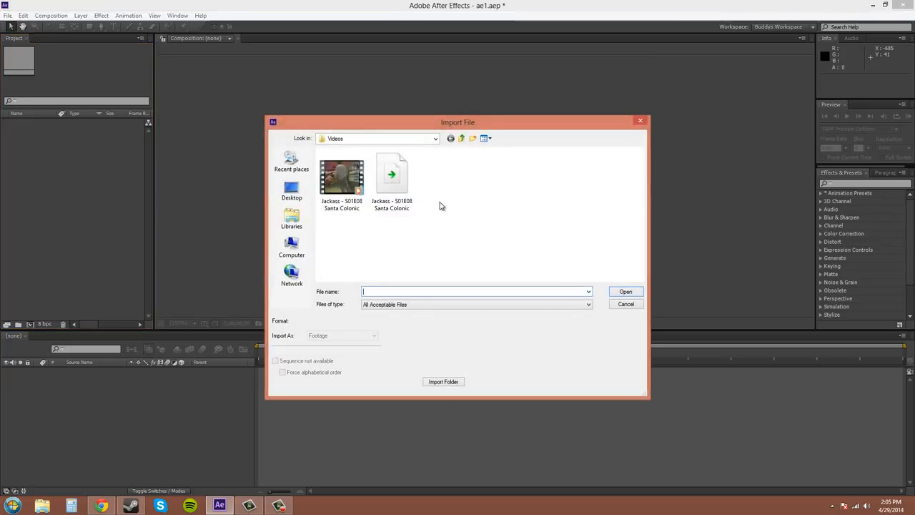
pyautogui.click(347, 192)
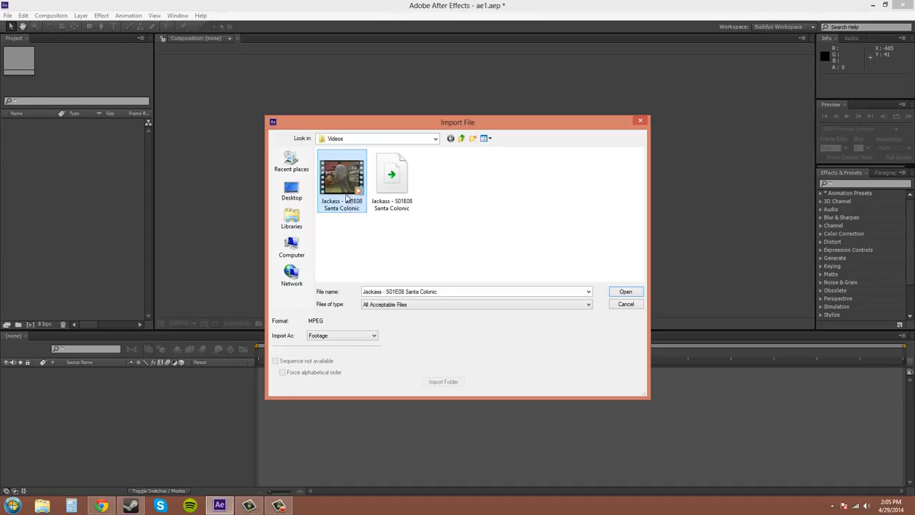
pyautogui.click(376, 336)
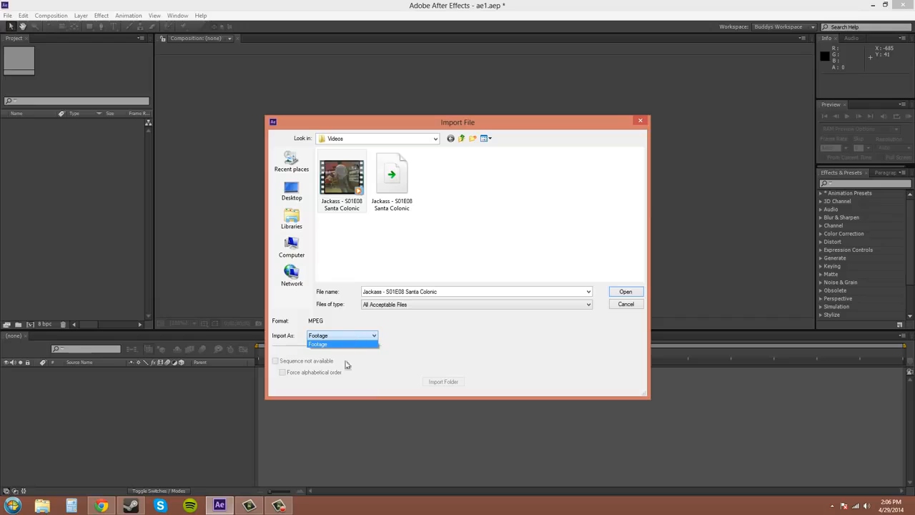
pyautogui.click(344, 344)
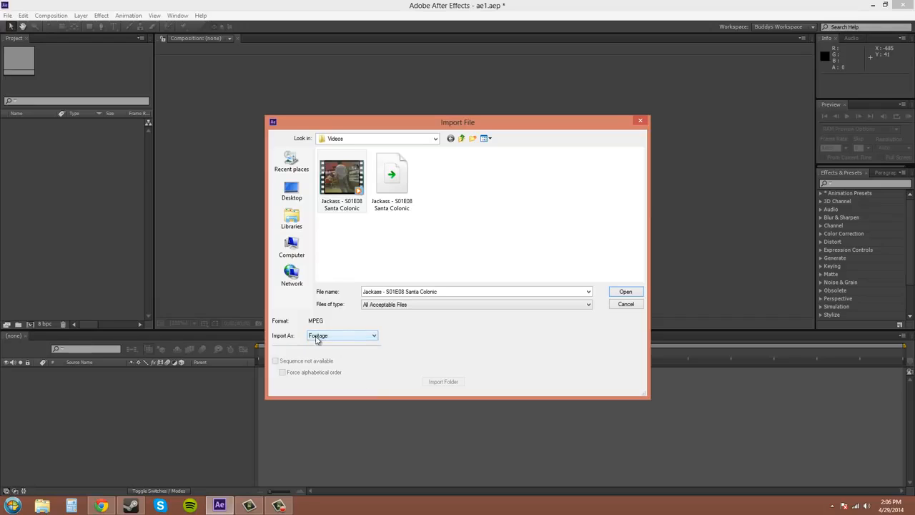
pyautogui.click(626, 292)
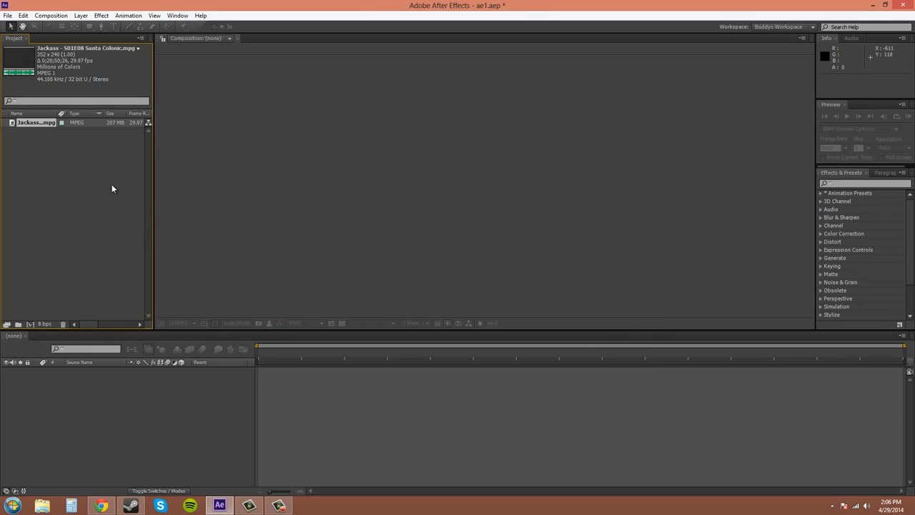
# Create a composition from the imported Jackass video and preview its frames at 0;02;04;00 and 0;02;51;04
pyautogui.moveTo(37, 127); pyautogui.dragTo(31, 323)
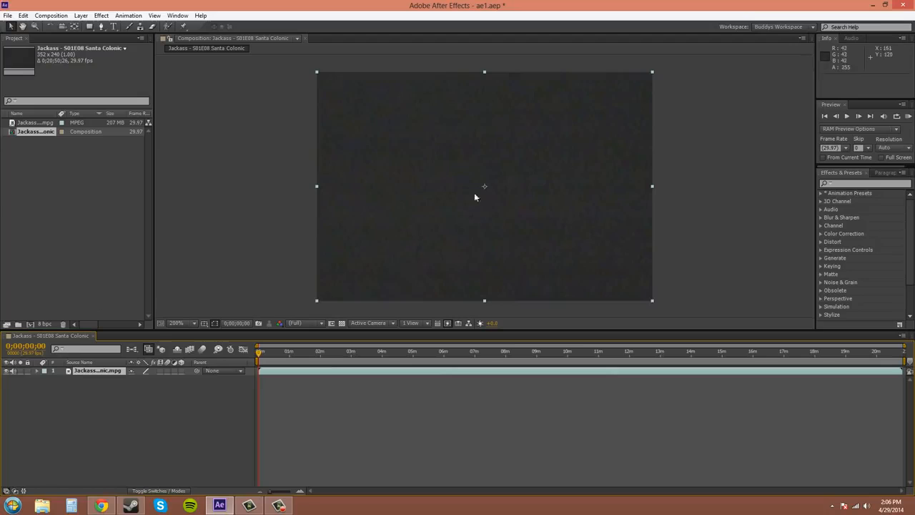
pyautogui.click(268, 353)
pyautogui.click(321, 354)
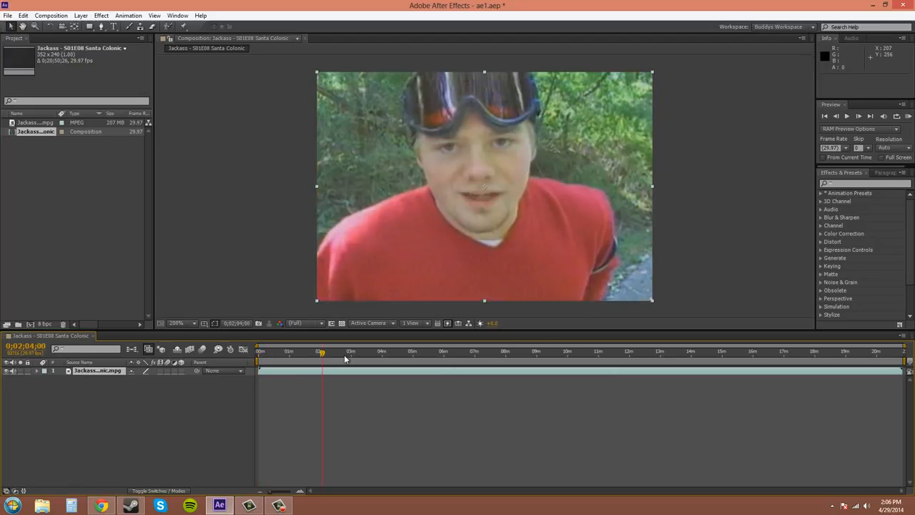
pyautogui.click(347, 353)
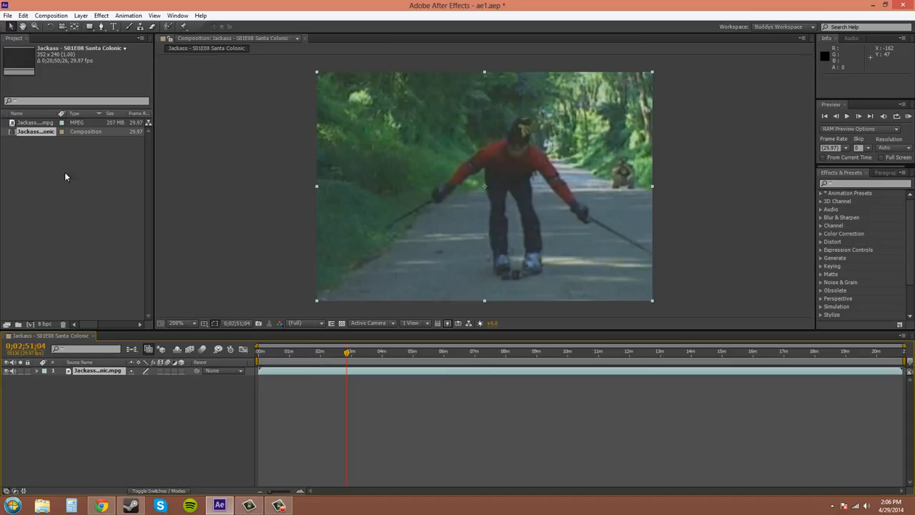
# Import the bucky_so_happy image from the Images folder in Assets and create a composition from it
pyautogui.click(7, 15)
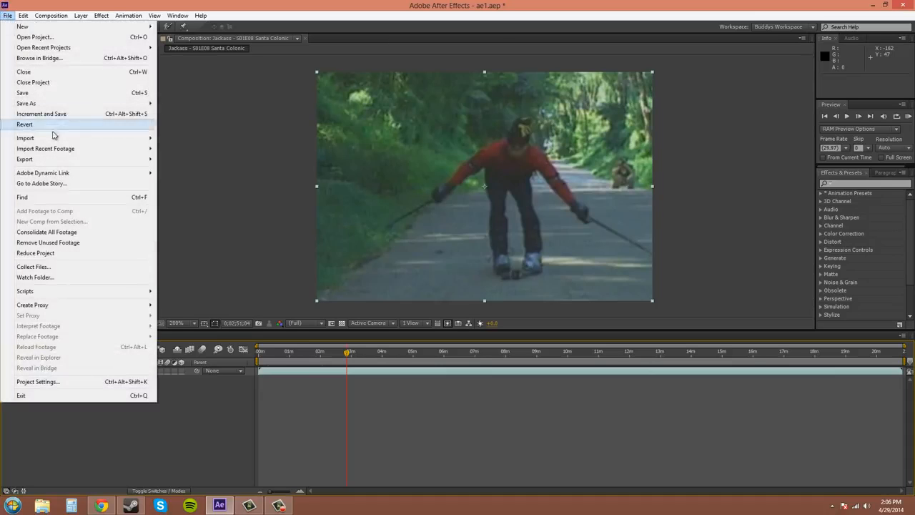
pyautogui.moveTo(55, 138)
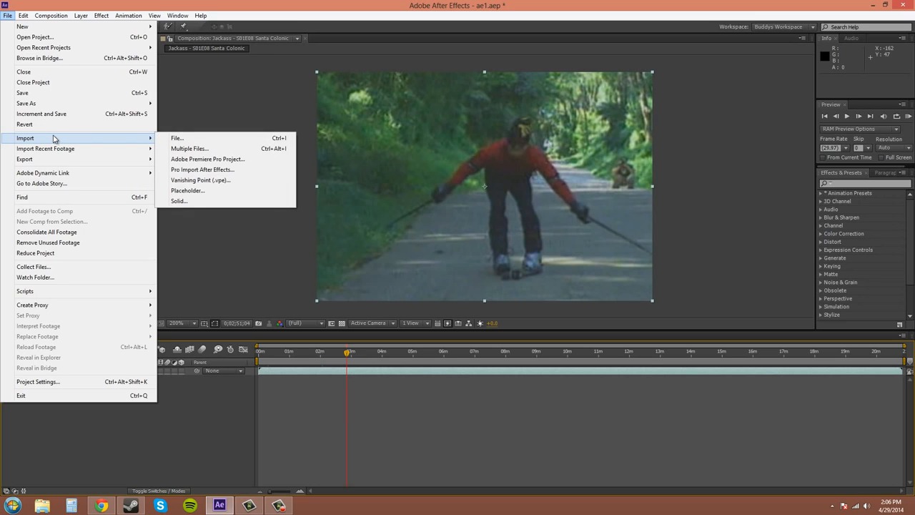
pyautogui.click(197, 140)
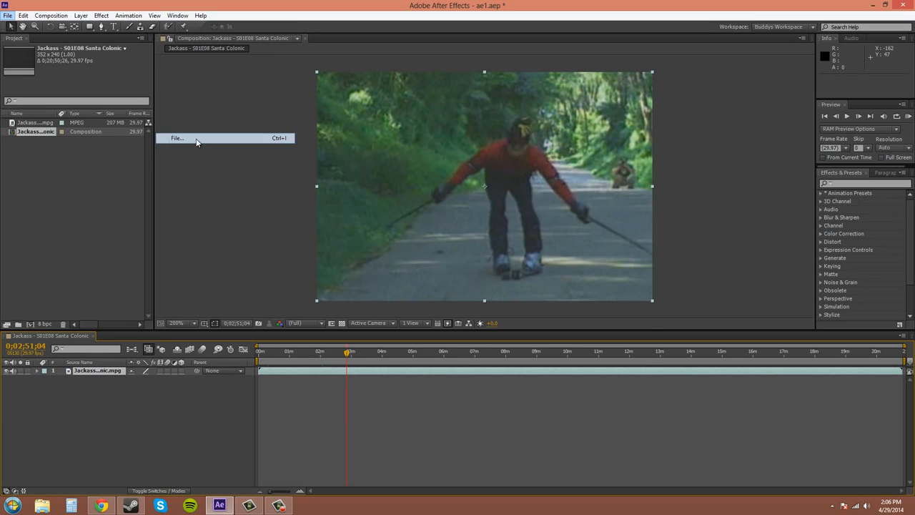
pyautogui.click(461, 138)
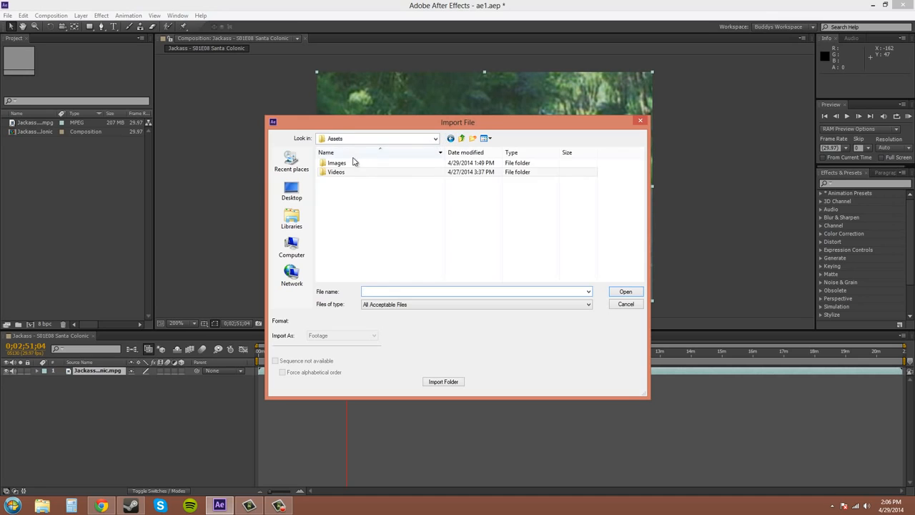
pyautogui.doubleClick(353, 162)
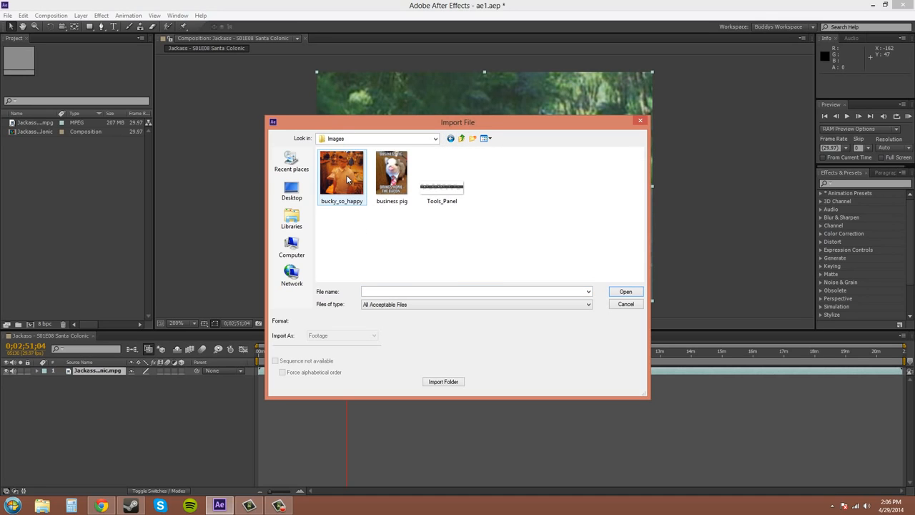
pyautogui.doubleClick(346, 172)
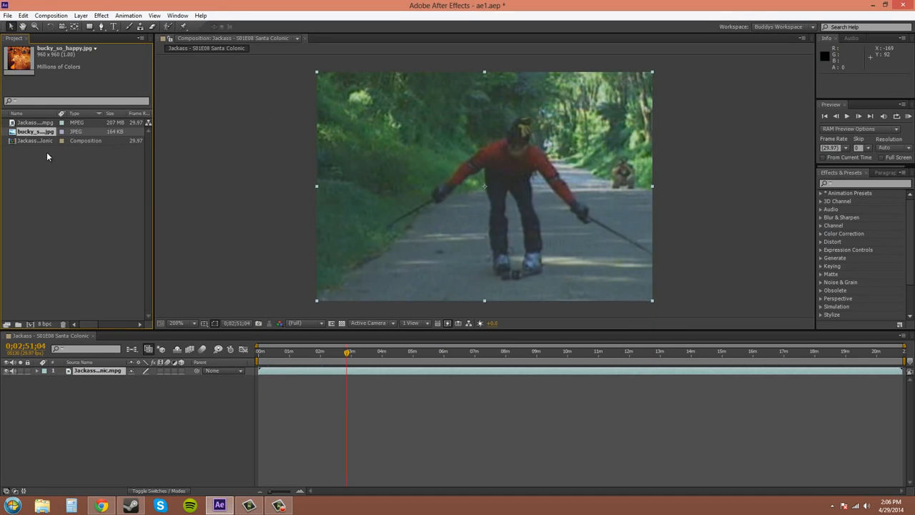
pyautogui.moveTo(36, 133); pyautogui.dragTo(31, 326)
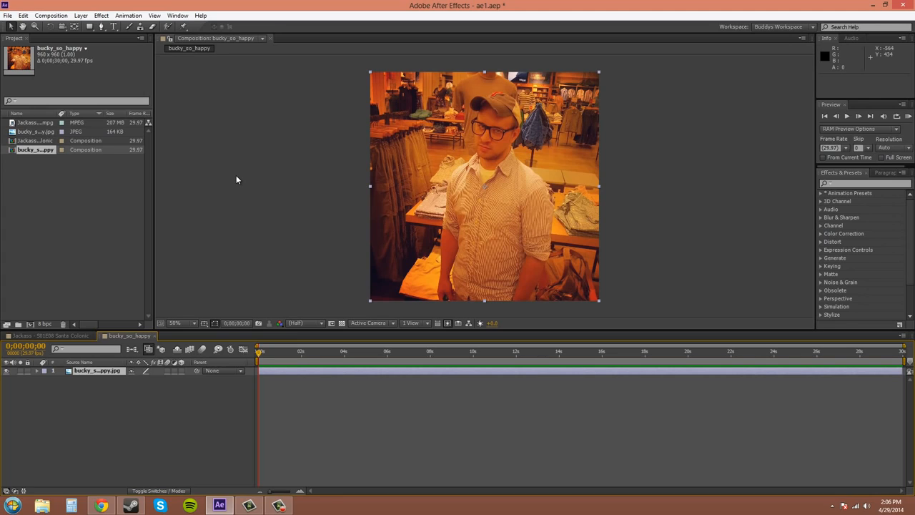
# Import the business pig image from the Images folder and leave it deselected in the project
pyautogui.hotkey('ctrl', 'i')
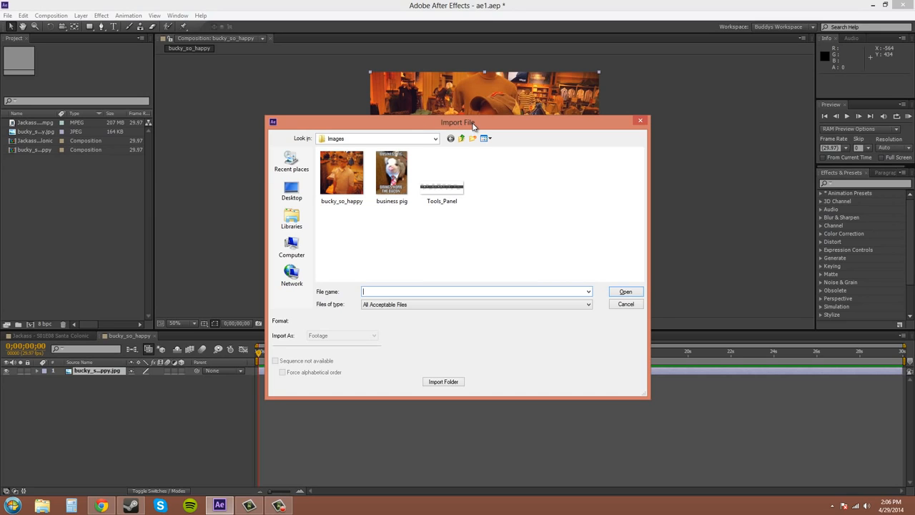
pyautogui.doubleClick(394, 179)
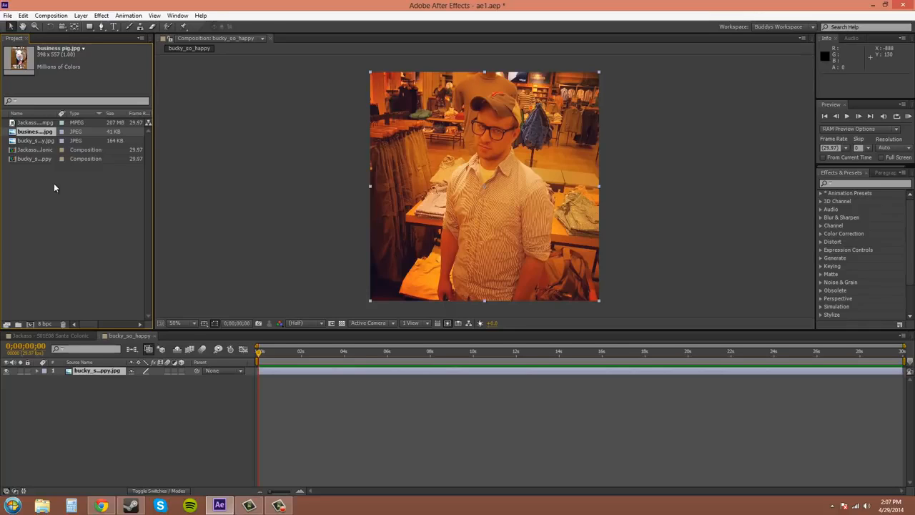
pyautogui.click(70, 196)
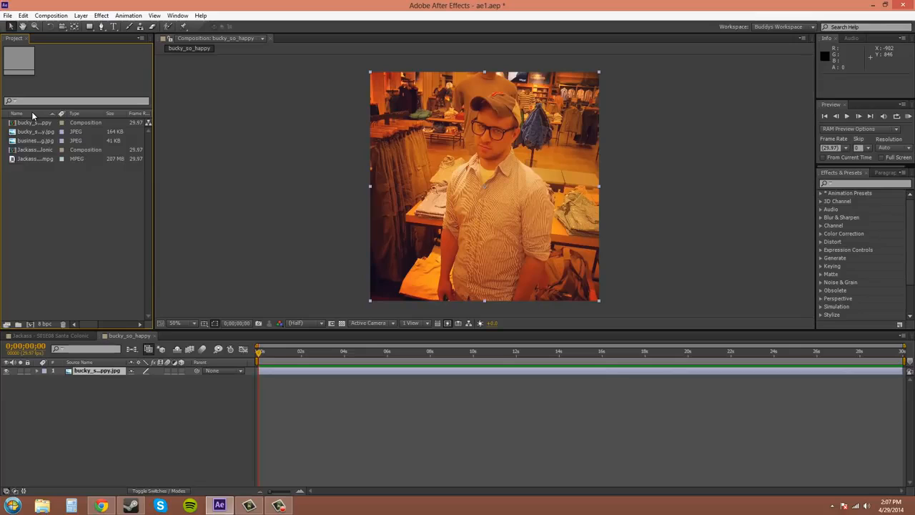
# Sort the project items by name and return them to sorting by type
pyautogui.click(34, 114)
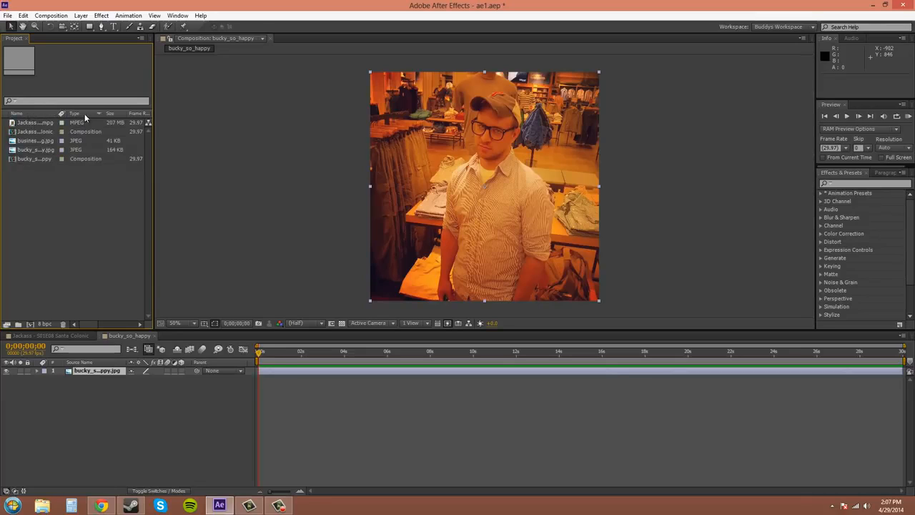
pyautogui.click(84, 113)
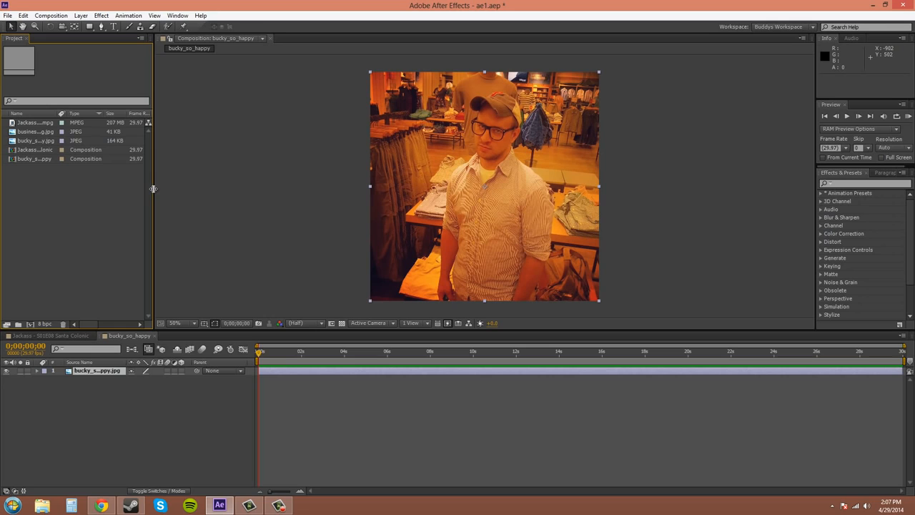
# Widen the project area to examine its item columns and the available column options, and restore its narrow width
pyautogui.moveTo(153, 189); pyautogui.dragTo(470, 215)
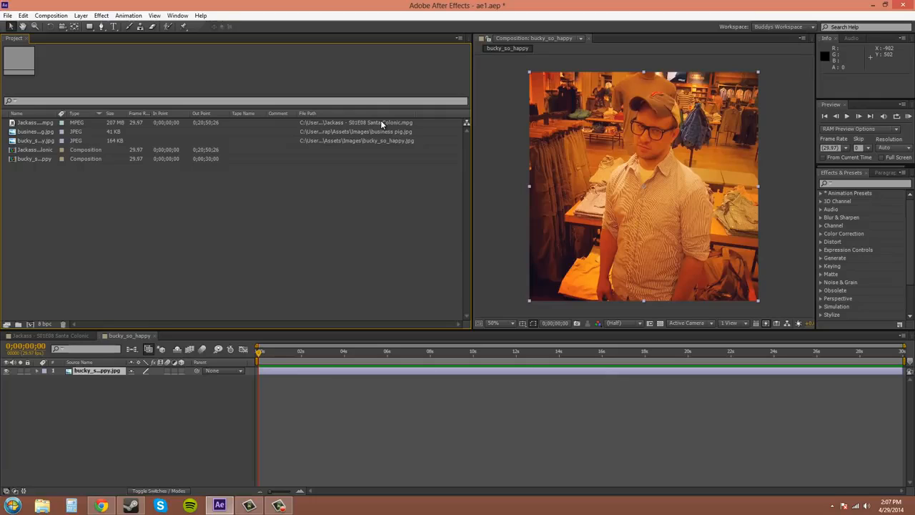
pyautogui.click(460, 40)
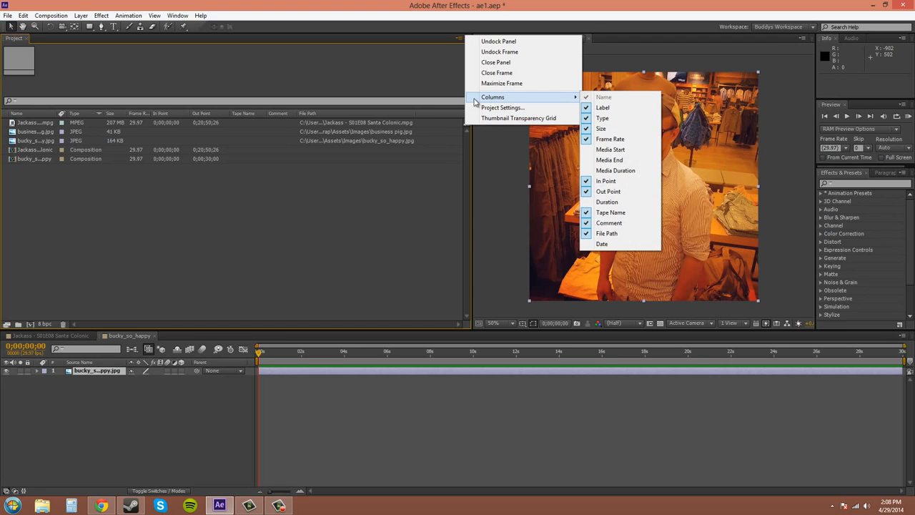
pyautogui.click(412, 214)
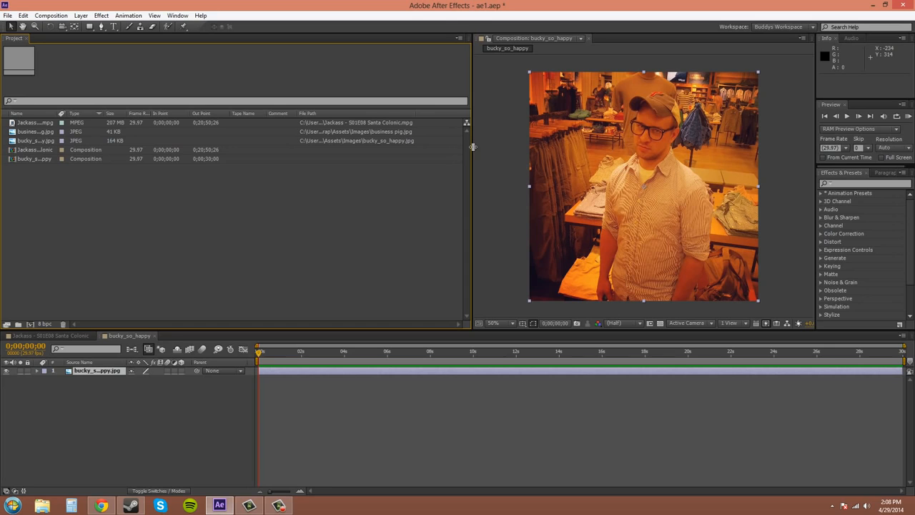
pyautogui.moveTo(473, 147); pyautogui.dragTo(159, 136)
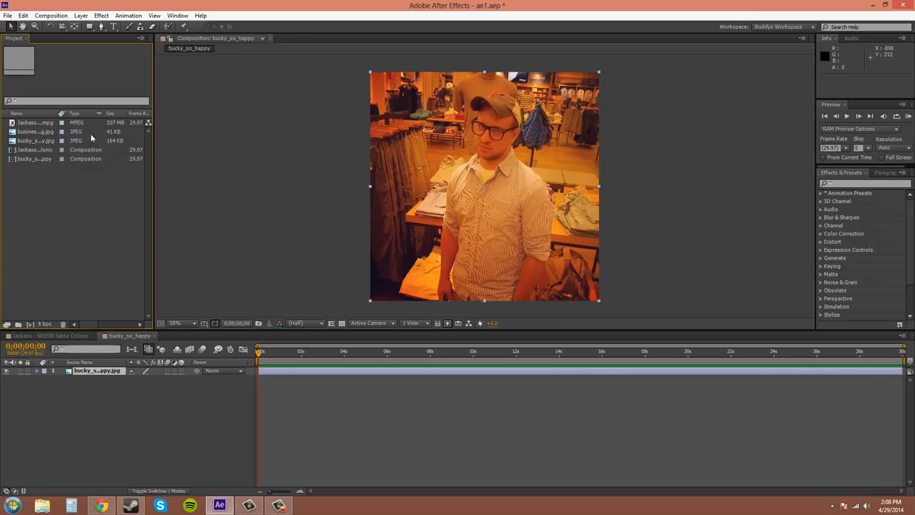
# Review the project settings, and switch the project colour depth to 16 bpc and back to 8 bpc
pyautogui.click(46, 324)
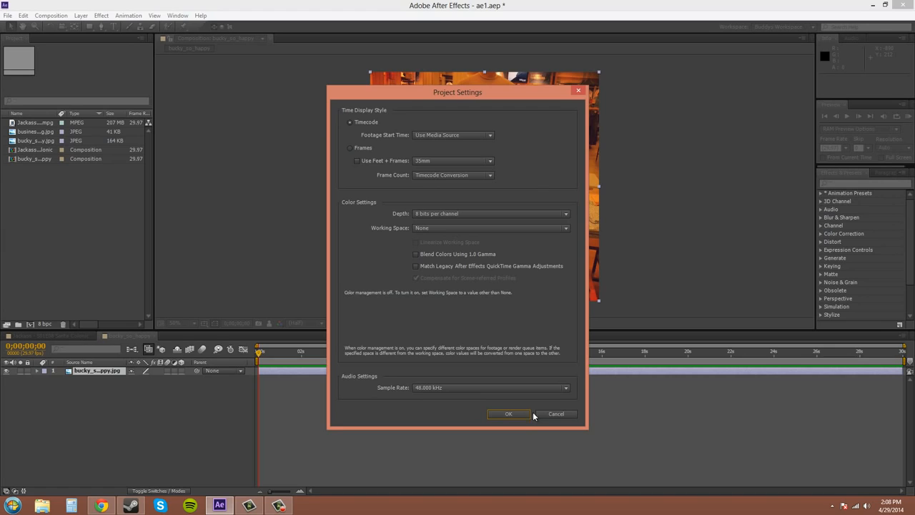
pyautogui.click(509, 415)
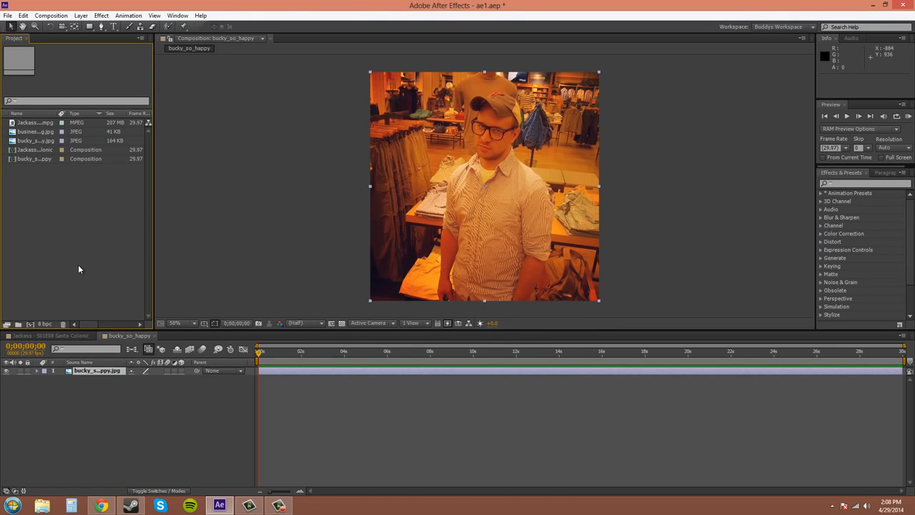
pyautogui.keyDown('alt'); pyautogui.click(44, 326); pyautogui.keyUp('alt')
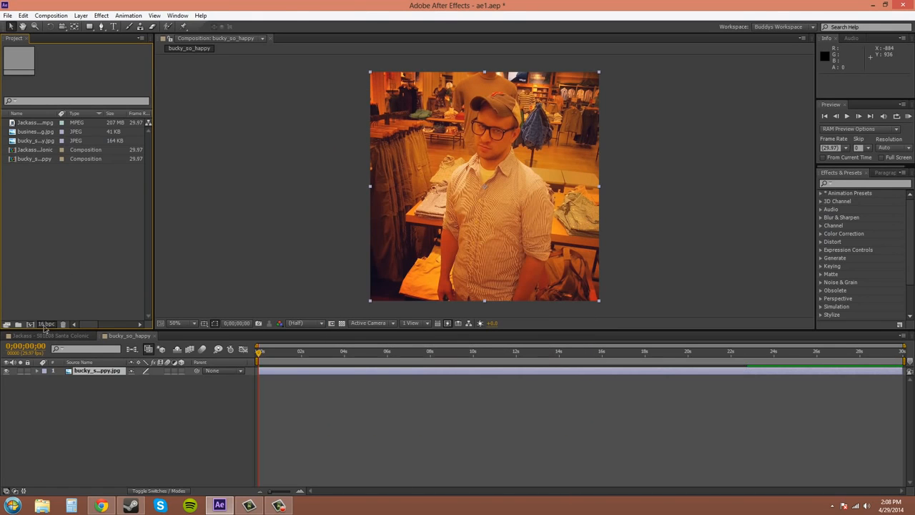
pyautogui.keyDown('alt'); pyautogui.click(45, 326); pyautogui.keyUp('alt')
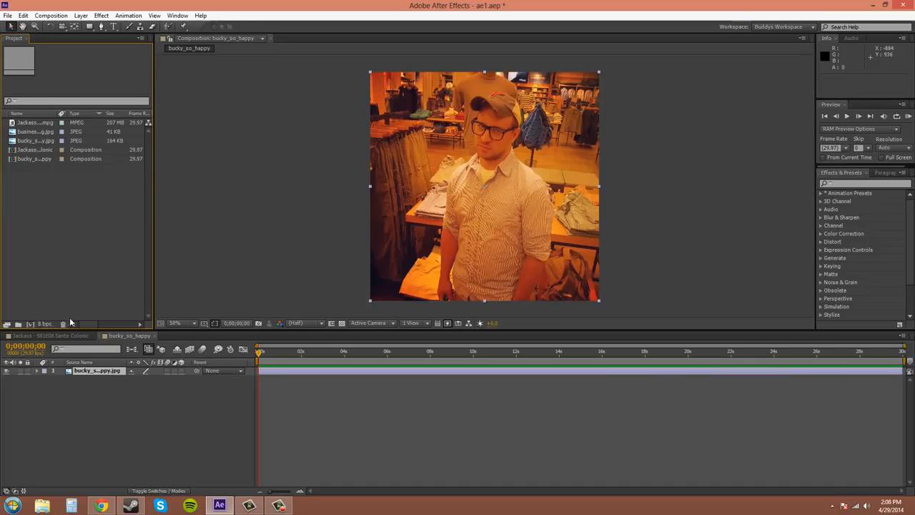
# Delete the business pig image from the project
pyautogui.click(34, 133)
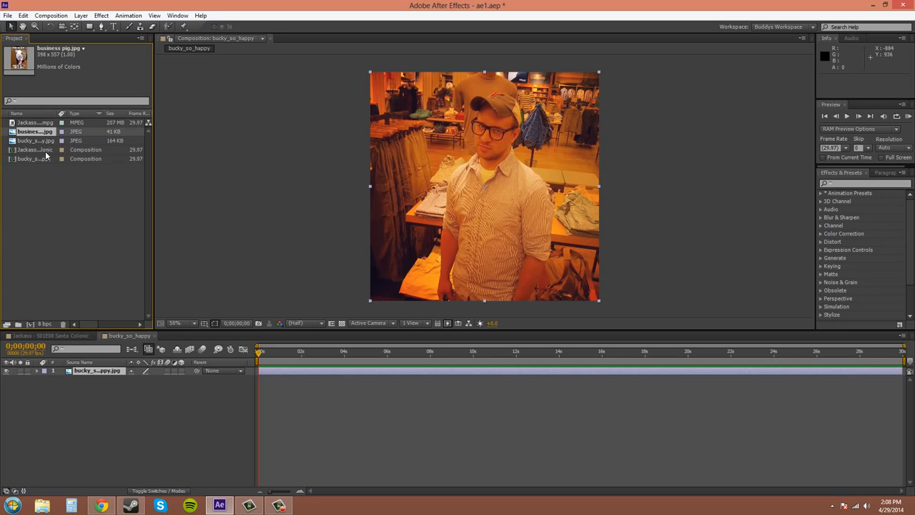
pyautogui.click(64, 324)
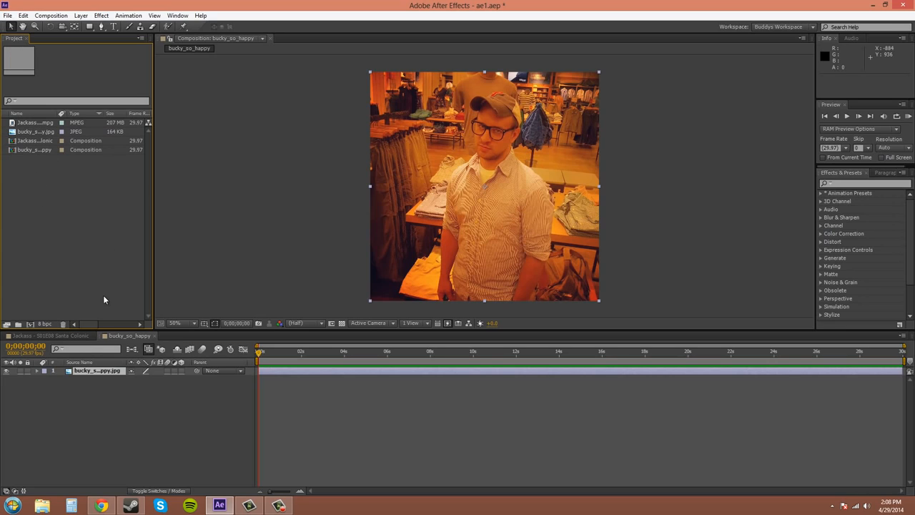
pyautogui.moveTo(92, 326); pyautogui.dragTo(67, 323)
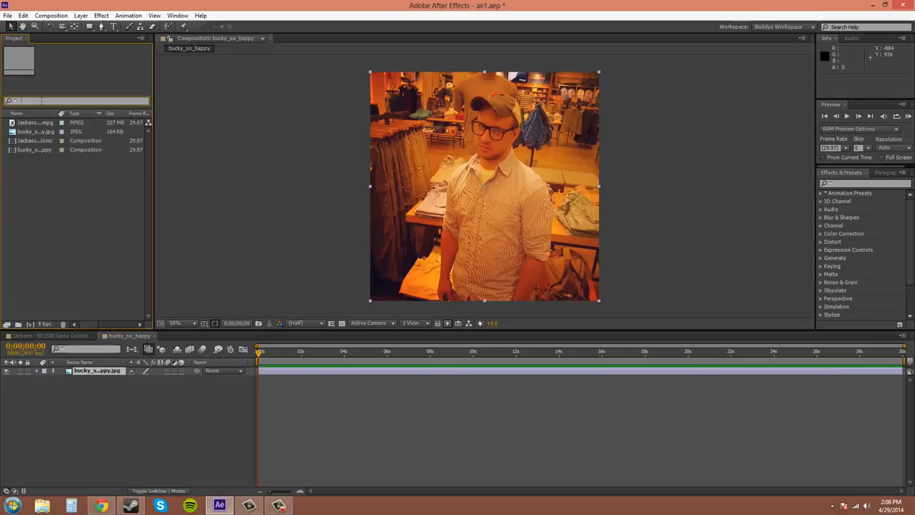
# Search the project items for "bucky" and clear the search
pyautogui.click(42, 101)
pyautogui.write('bucky')
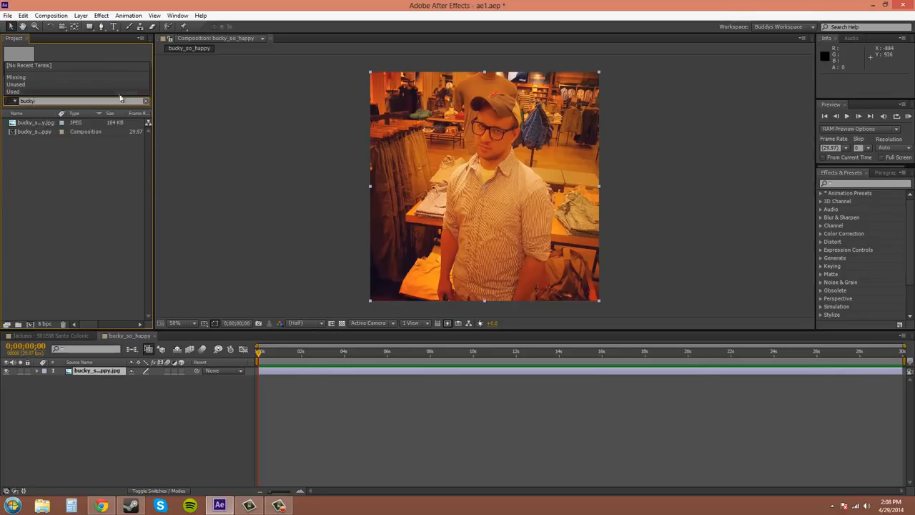
pyautogui.click(146, 101)
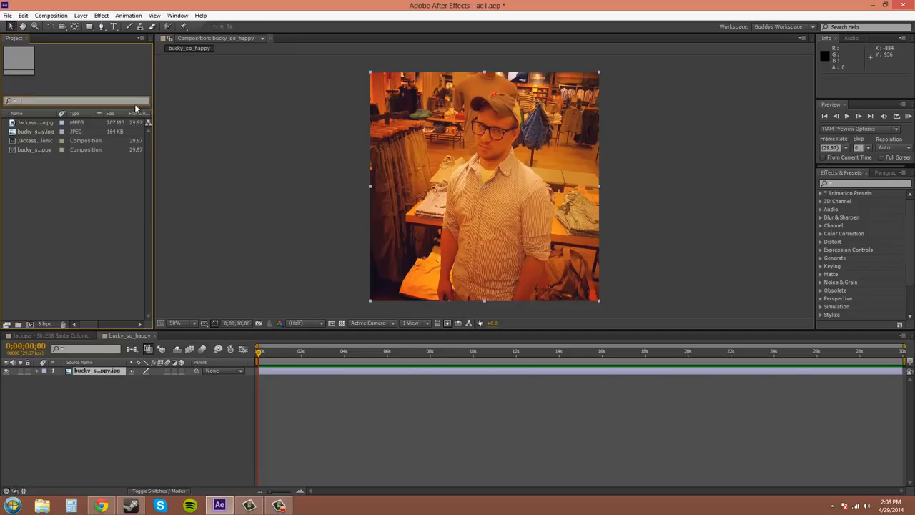
# Create a new project folder named Comps
pyautogui.click(19, 326)
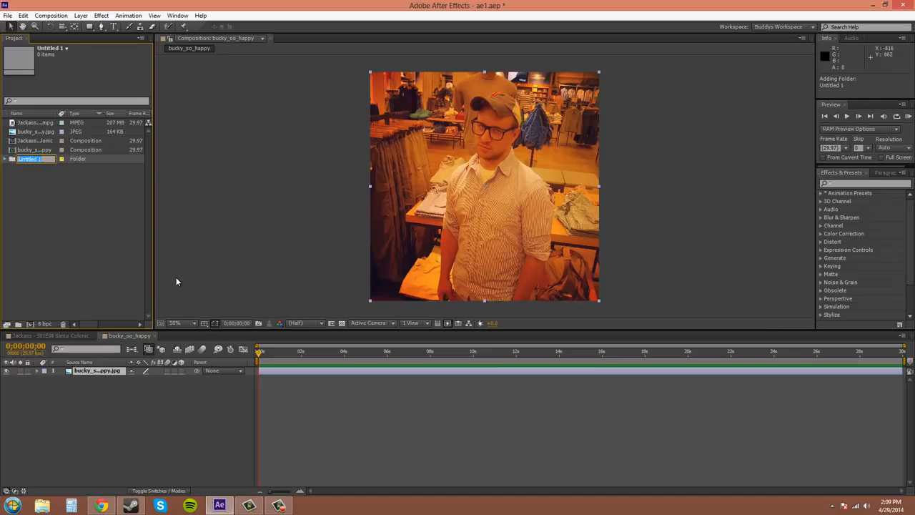
pyautogui.write('Comps')
pyautogui.click(89, 211)
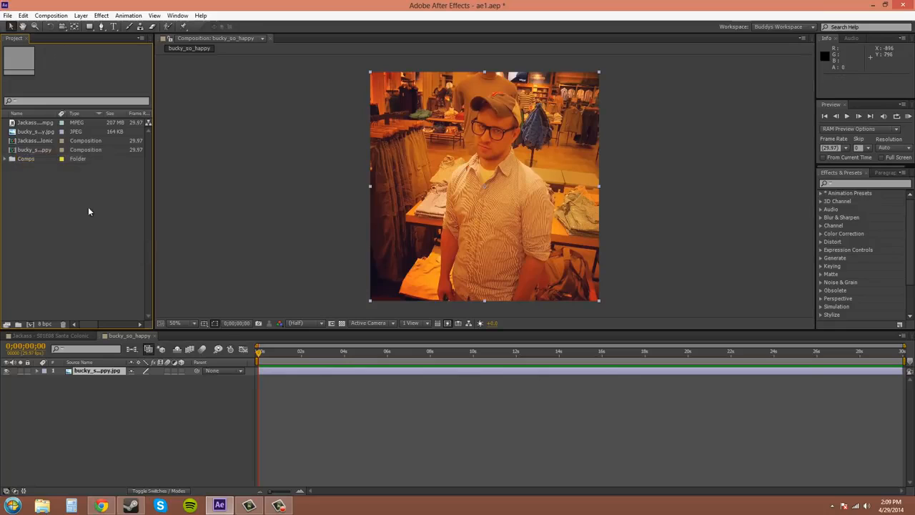
# Move the Jackass and bucky_so_happy compositions into the Comps folder
pyautogui.click(30, 160)
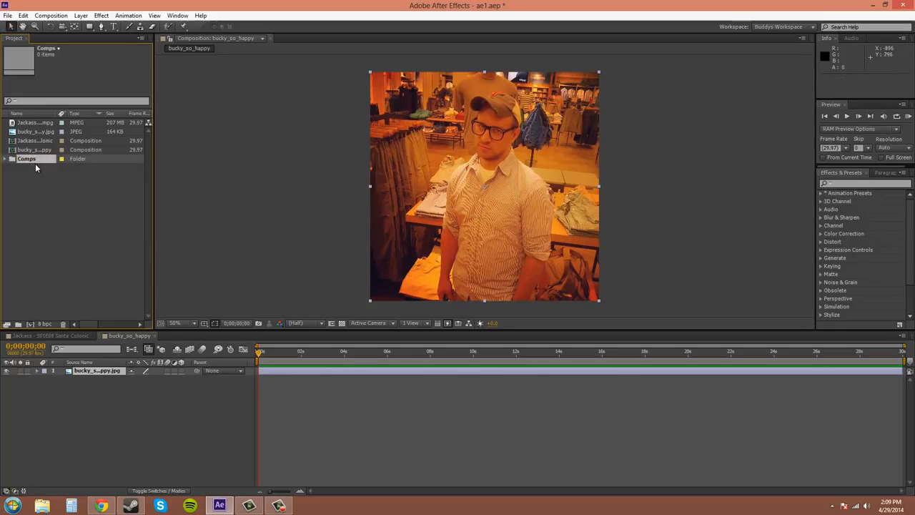
pyautogui.press('Return')
pyautogui.click(39, 184)
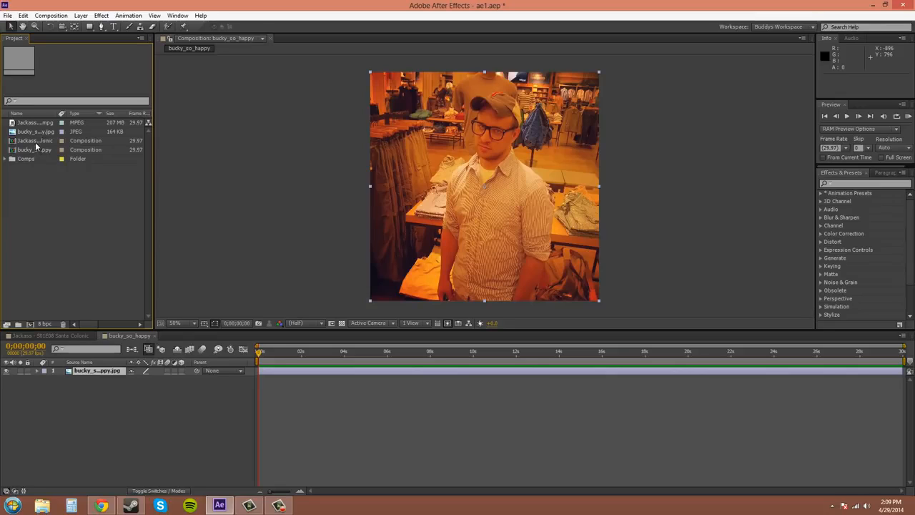
pyautogui.moveTo(35, 141)
pyautogui.mouseDown()
pyautogui.moveTo(35, 156)
pyautogui.moveTo(28, 150)
pyautogui.mouseUp()
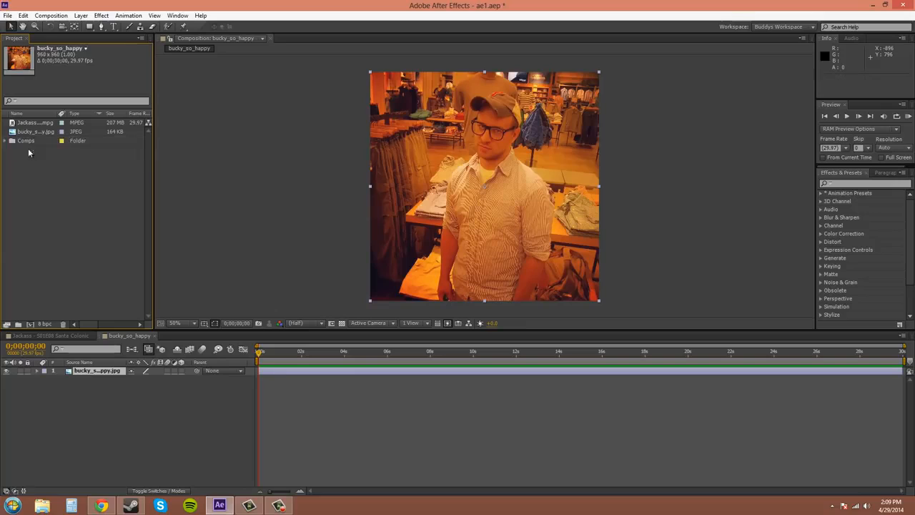
# Create a project folder named Images and move bucky_so_happy.jpg into it
pyautogui.click(18, 326)
pyautogui.write('Images')
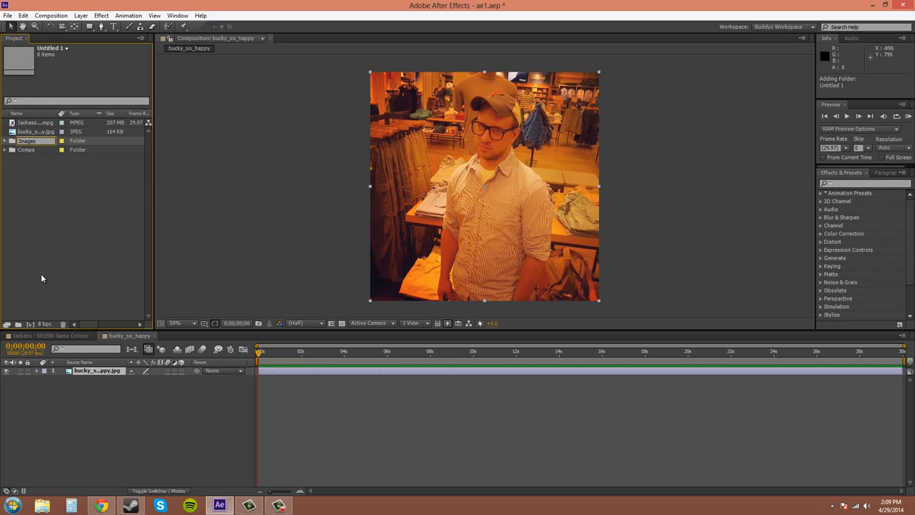
pyautogui.press('Return')
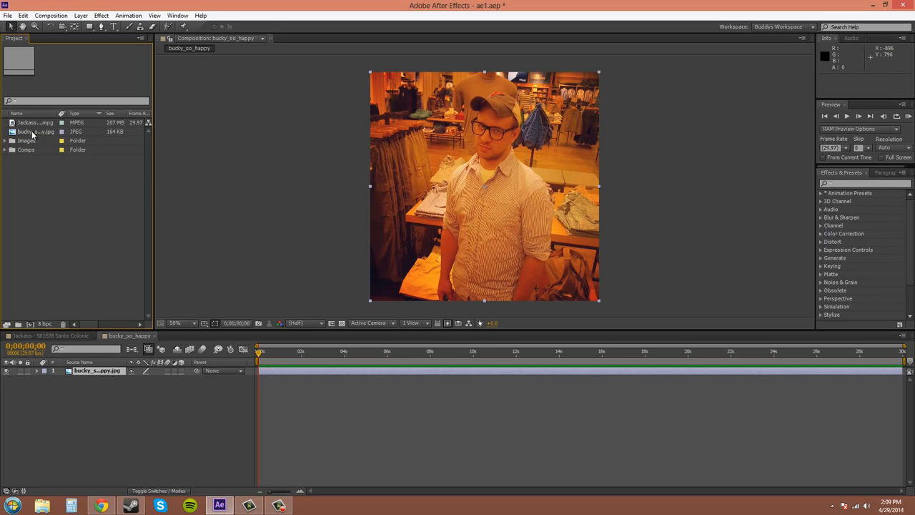
pyautogui.moveTo(34, 133); pyautogui.dragTo(30, 144)
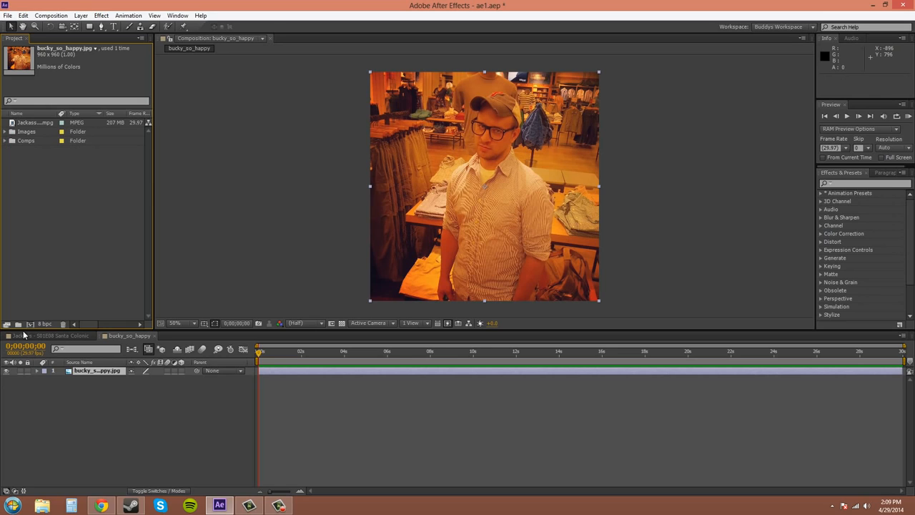
# Create a project folder named Video and move the Jackass MPEG footage into it
pyautogui.click(31, 325)
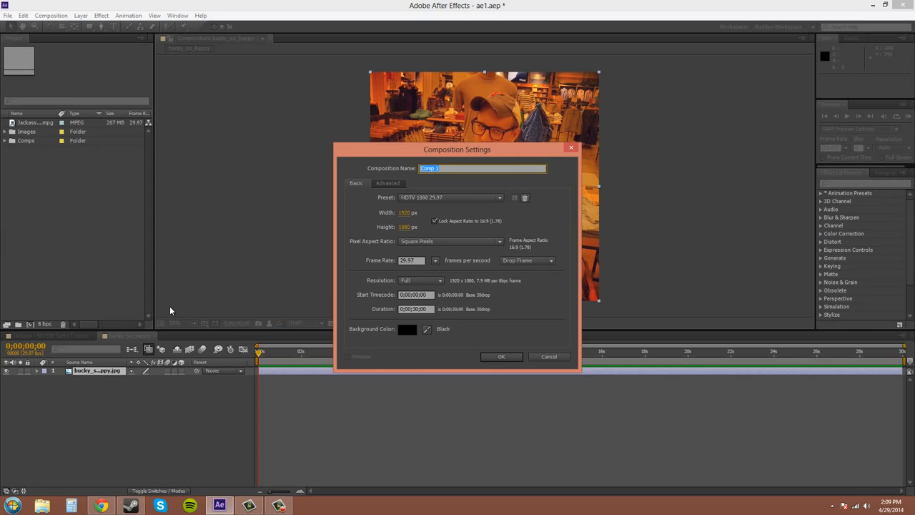
pyautogui.click(554, 357)
pyautogui.click(19, 325)
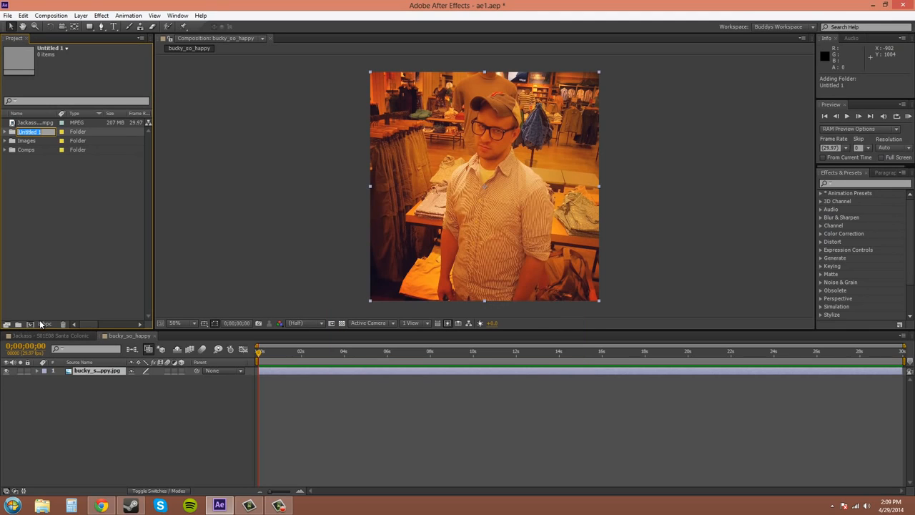
pyautogui.write('Video')
pyautogui.press('Return')
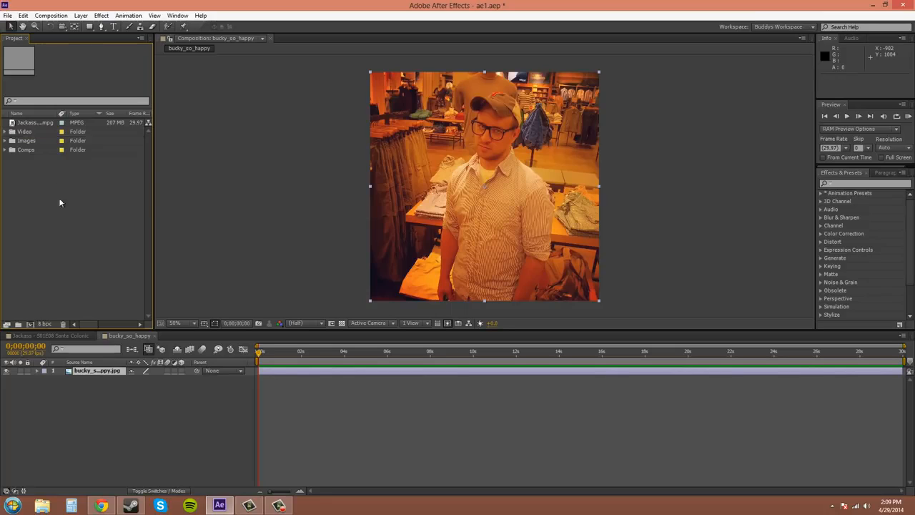
pyautogui.moveTo(30, 123); pyautogui.dragTo(30, 134)
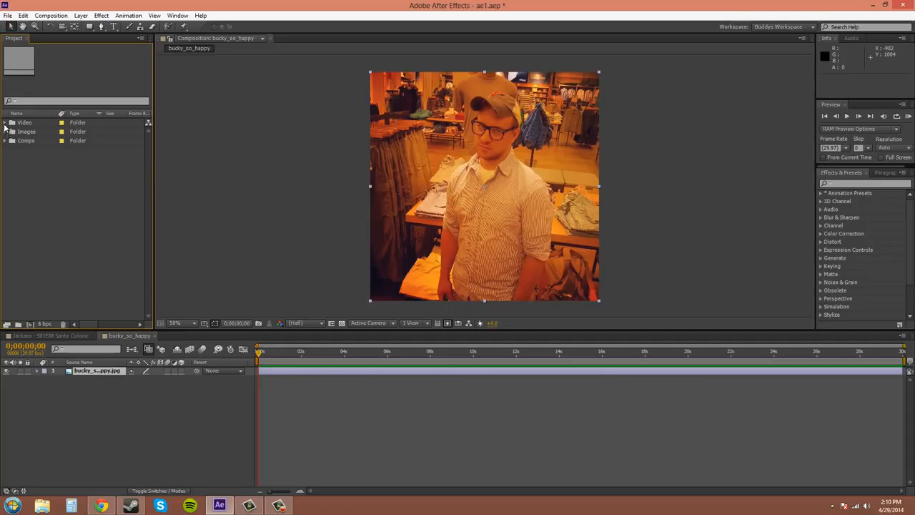
# Expand the Video and Images folders and examine the footage details of the Jackass video and bucky_so_happy.jpg
pyautogui.click(5, 124)
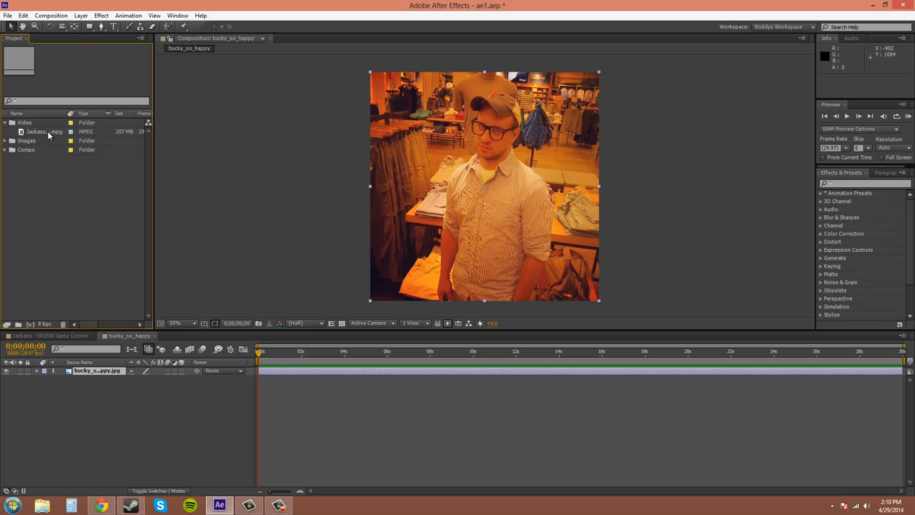
pyautogui.click(47, 132)
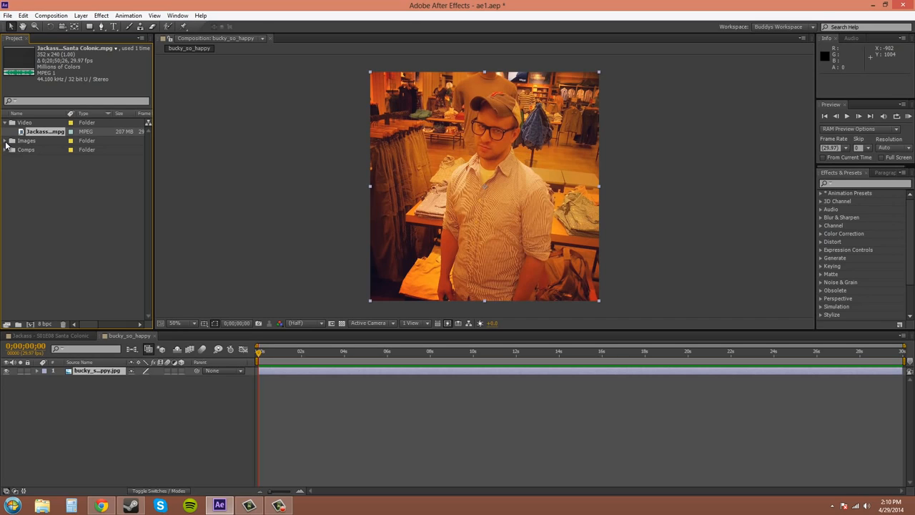
pyautogui.click(5, 141)
pyautogui.click(42, 149)
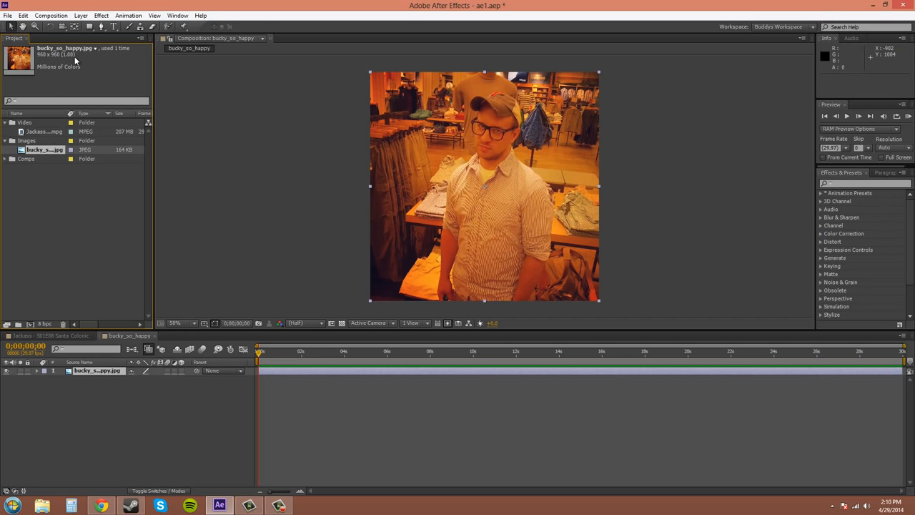
pyautogui.click(46, 132)
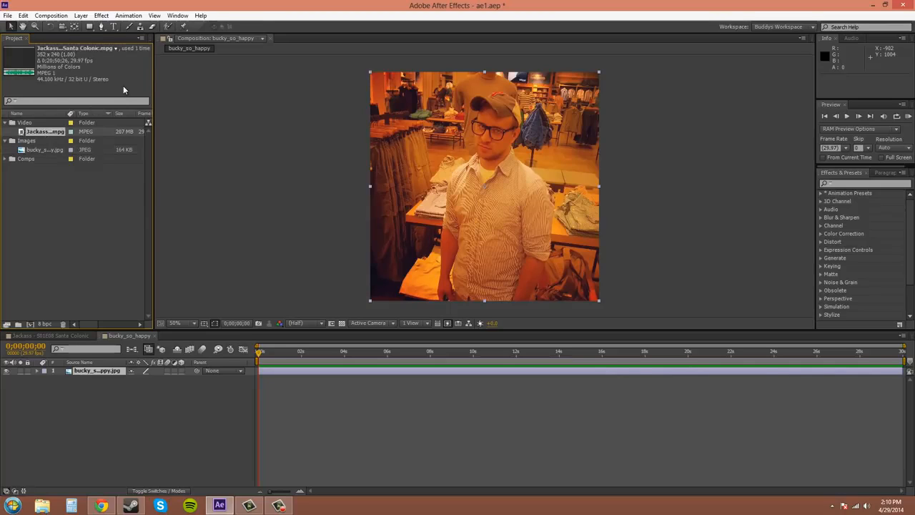